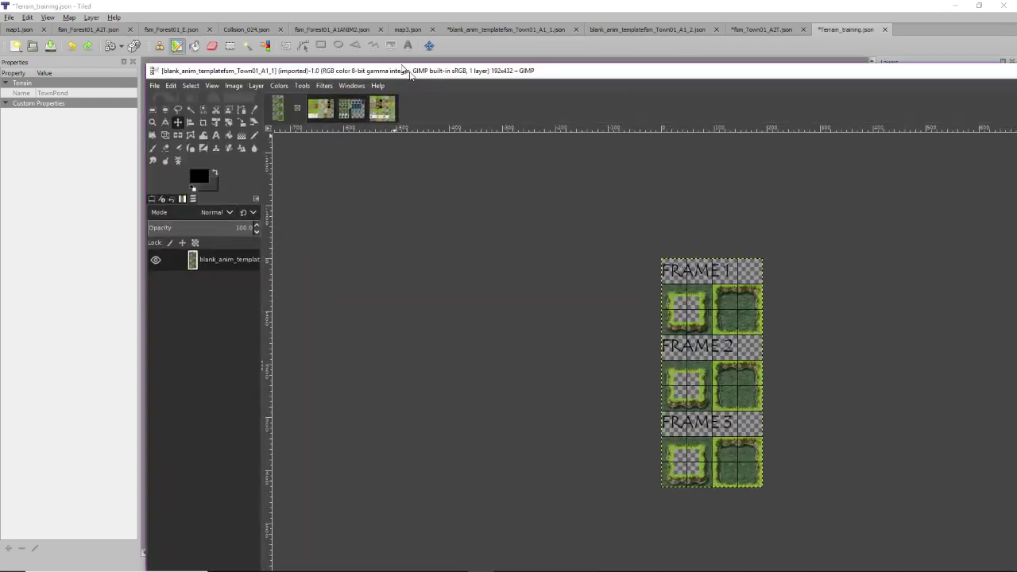
Maximise GIMP, view the fsm_Town01_A2 tileset image, then switch to the forum tutorial.
left_click_drag(334, 68, 332, 16)
left_click(175, 51)
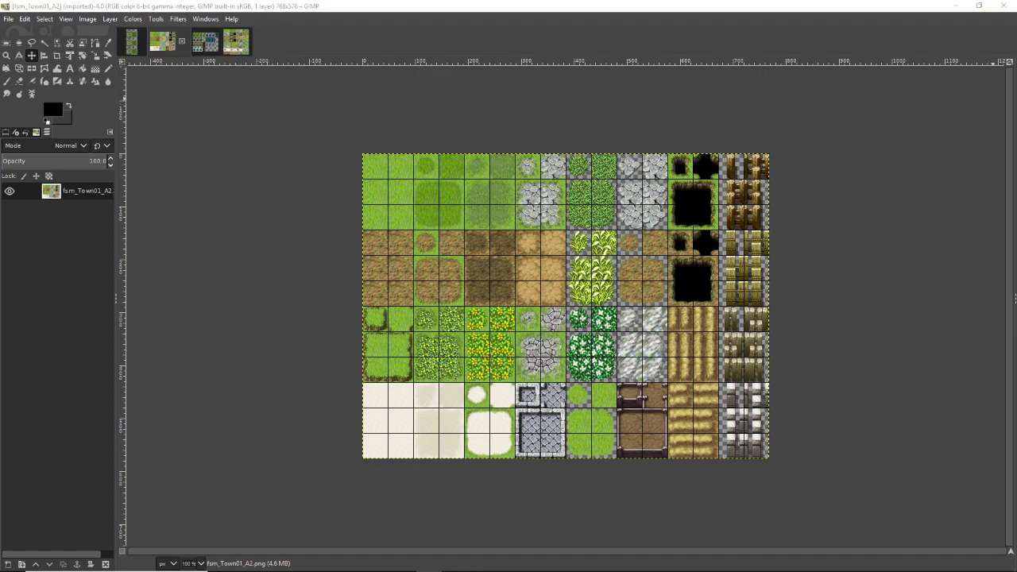
key("alt+Tab")
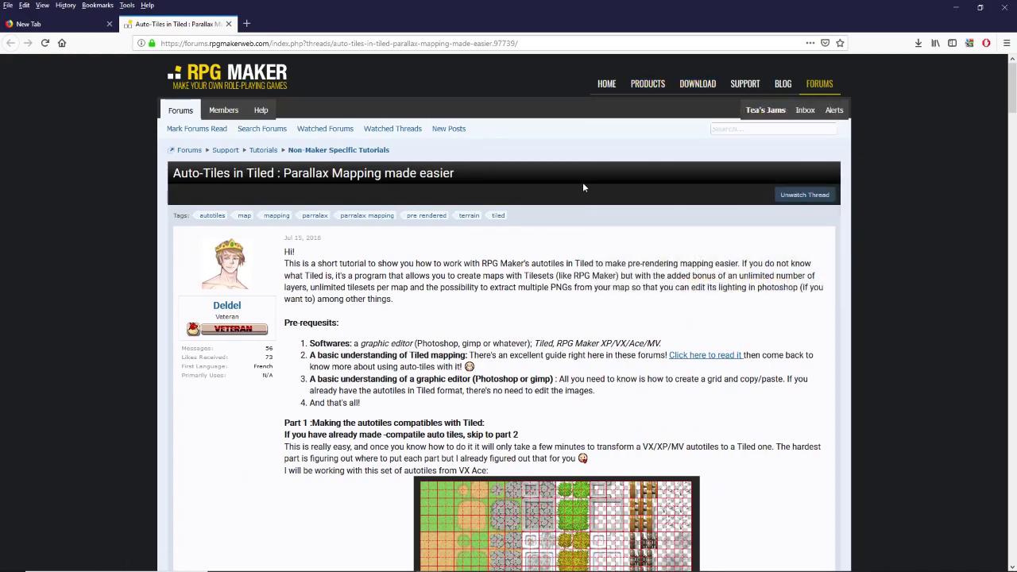
Scroll the Auto-Tiles in Tiled tutorial down to Part 2 and back up.
scroll(701, 315, "down", 10)
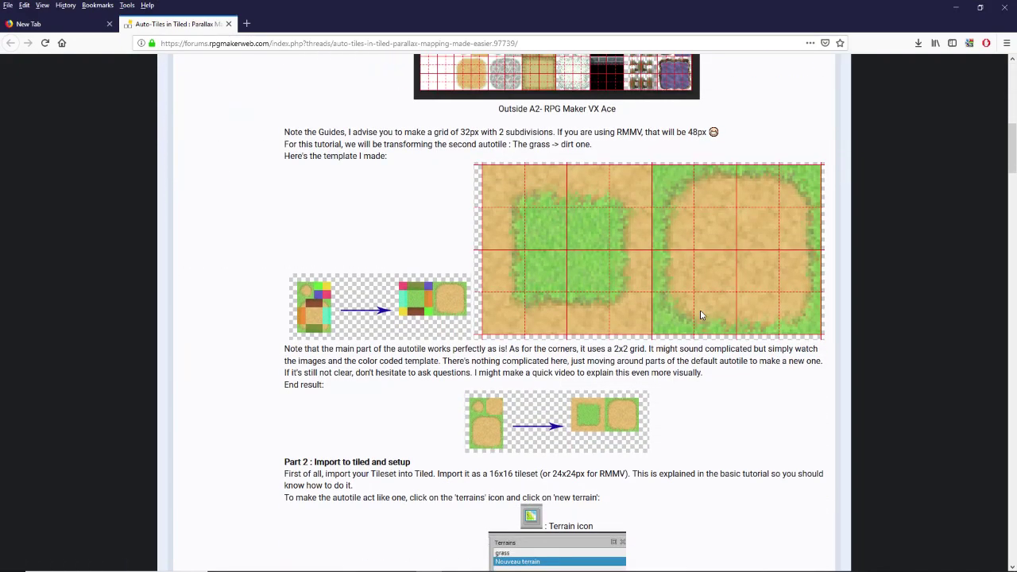
scroll(702, 315, "up", 10)
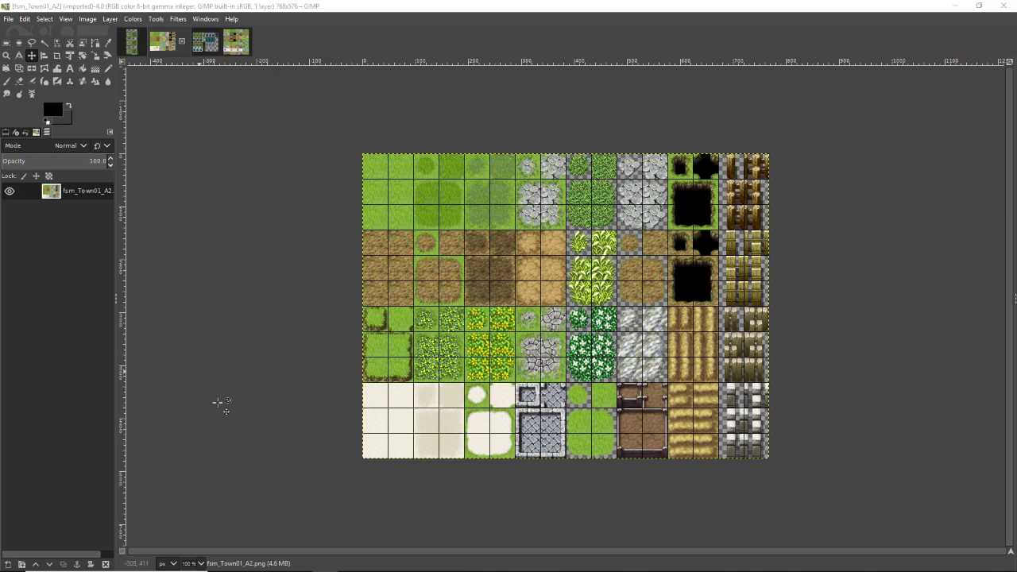
Show the fsm_Town01_A2T tileset image in GIMP.
left_click(237, 44)
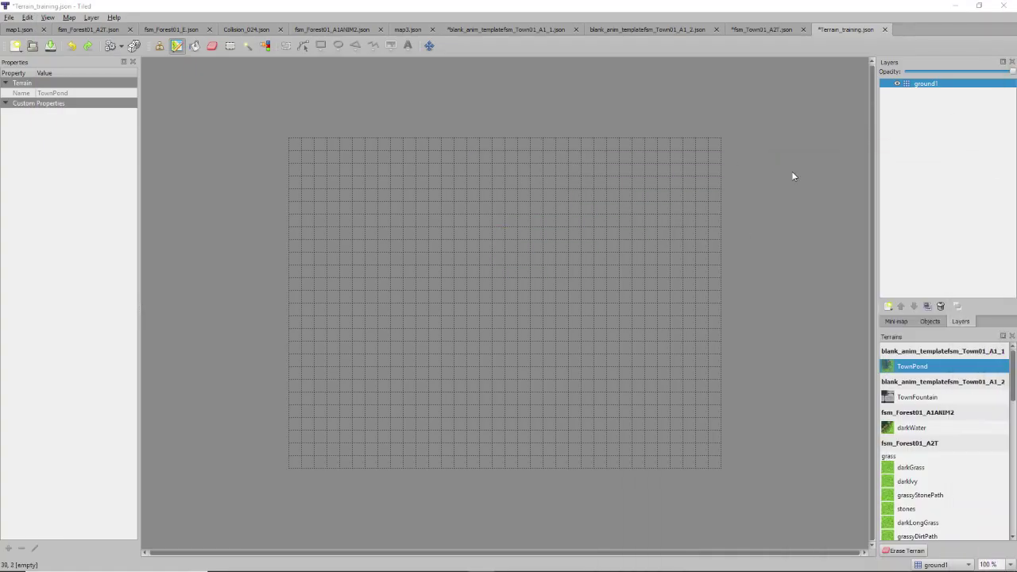
Bring up the fsm_Town01_A2T.json tileset, cancelling the close prompt to keep it open.
left_click(524, 29)
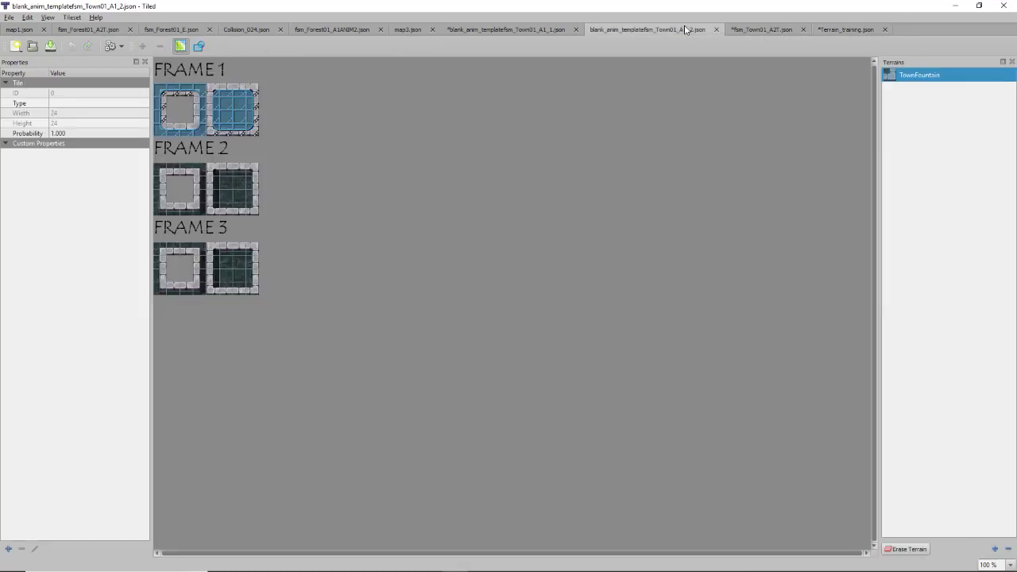
left_click(804, 30)
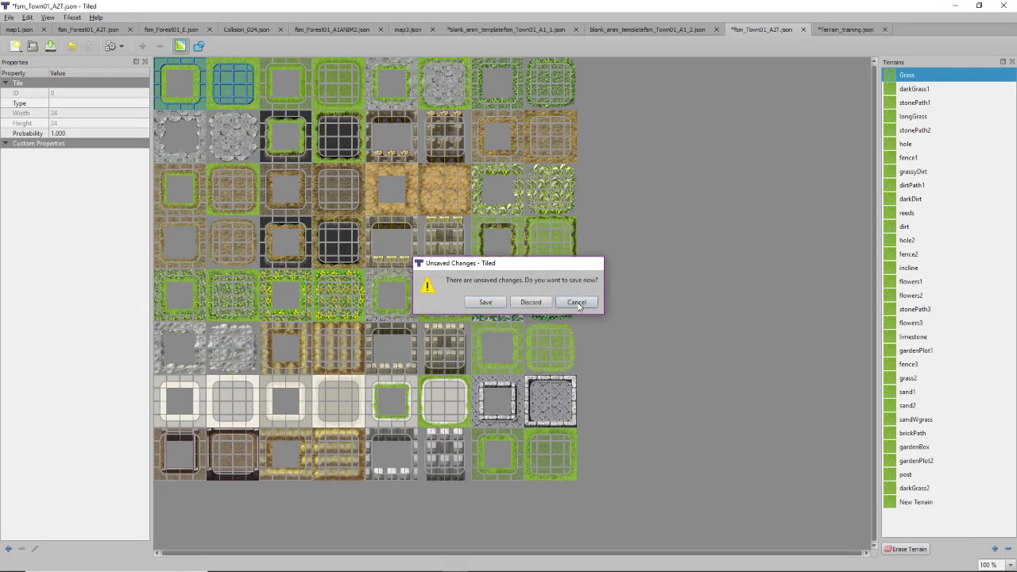
left_click(560, 305)
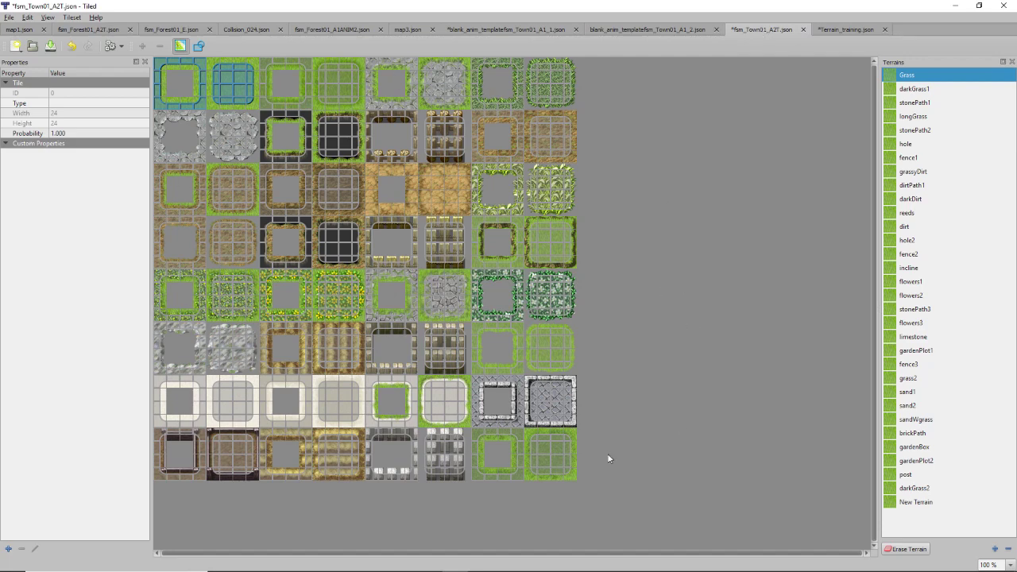
Erase the old terrain marks on the bottom-right tiles and mark their corners as darkGrass2.
left_click(928, 489)
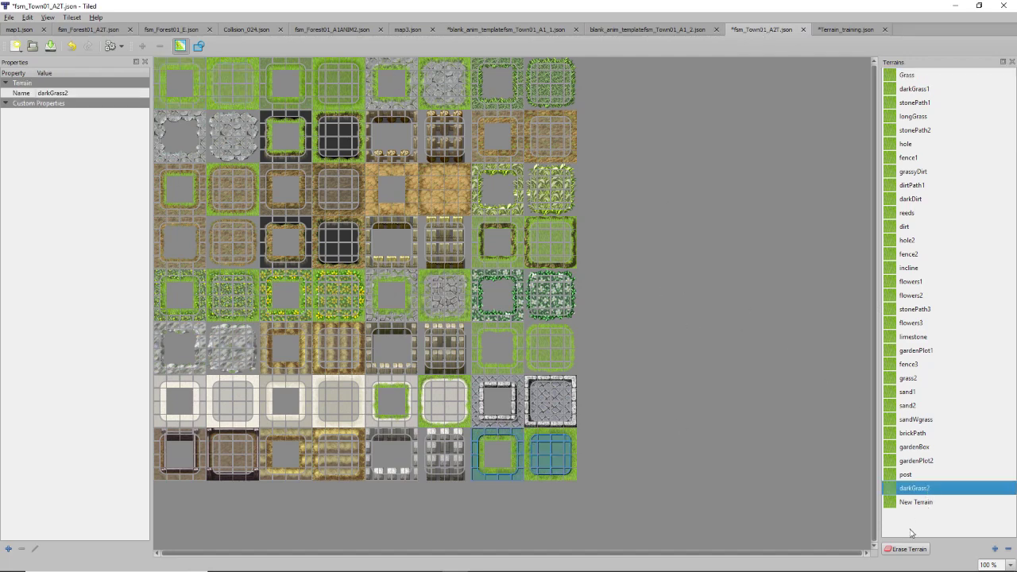
left_click(906, 549)
mouse_move(509, 451)
left_mouse_down()
mouse_move(473, 436)
mouse_move(478, 487)
mouse_move(558, 477)
mouse_move(480, 481)
mouse_move(524, 455)
mouse_move(517, 433)
mouse_move(483, 436)
mouse_move(573, 443)
mouse_move(518, 449)
mouse_move(549, 446)
mouse_move(529, 456)
mouse_move(562, 459)
mouse_move(527, 471)
mouse_move(566, 449)
left_mouse_up()
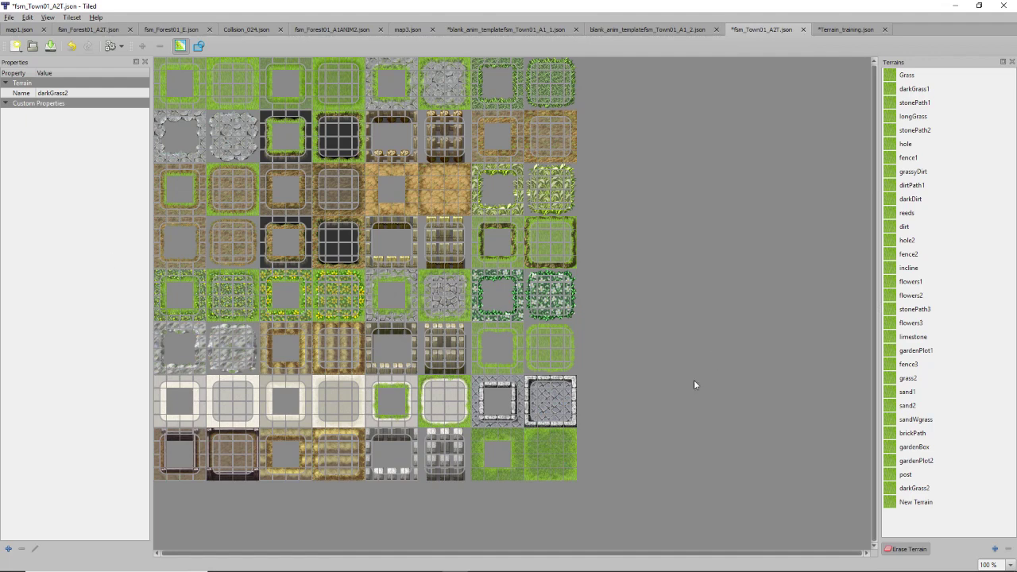
left_click(926, 488)
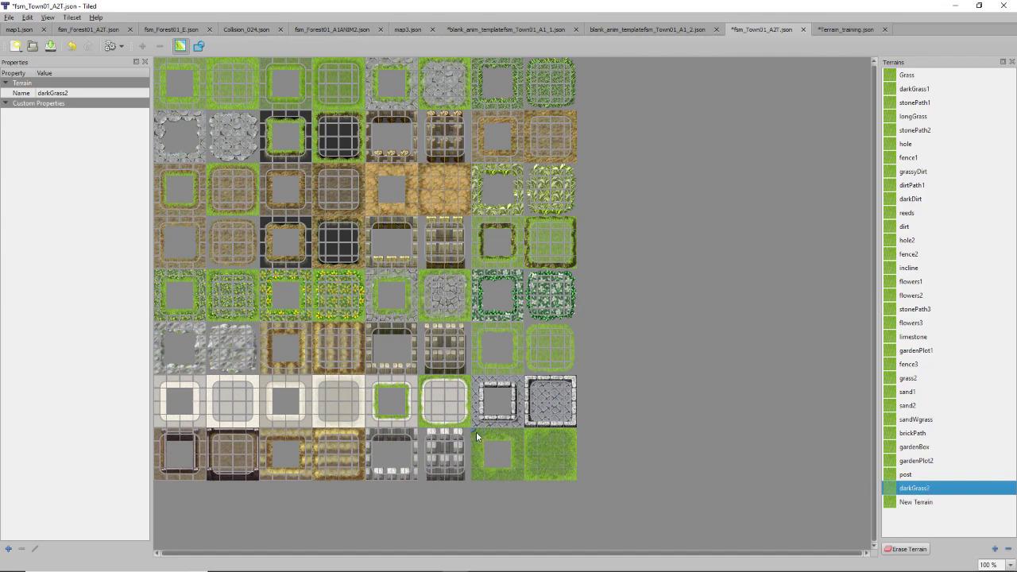
mouse_move(474, 432)
left_mouse_down()
mouse_move(519, 433)
mouse_move(521, 445)
mouse_move(521, 478)
mouse_move(475, 480)
mouse_move(474, 435)
mouse_move(569, 441)
mouse_move(565, 479)
mouse_move(535, 479)
mouse_move(533, 457)
mouse_move(550, 447)
mouse_move(567, 459)
mouse_move(545, 469)
mouse_move(564, 452)
left_mouse_up()
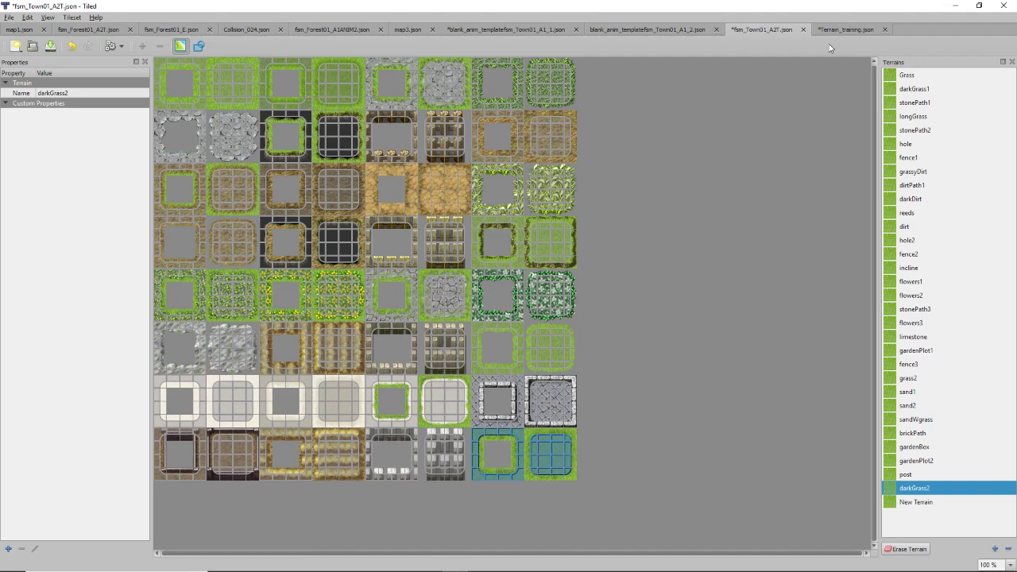
On Terrain_training.json, paint darkGrass2 across the whole ground1 layer.
left_click(844, 29)
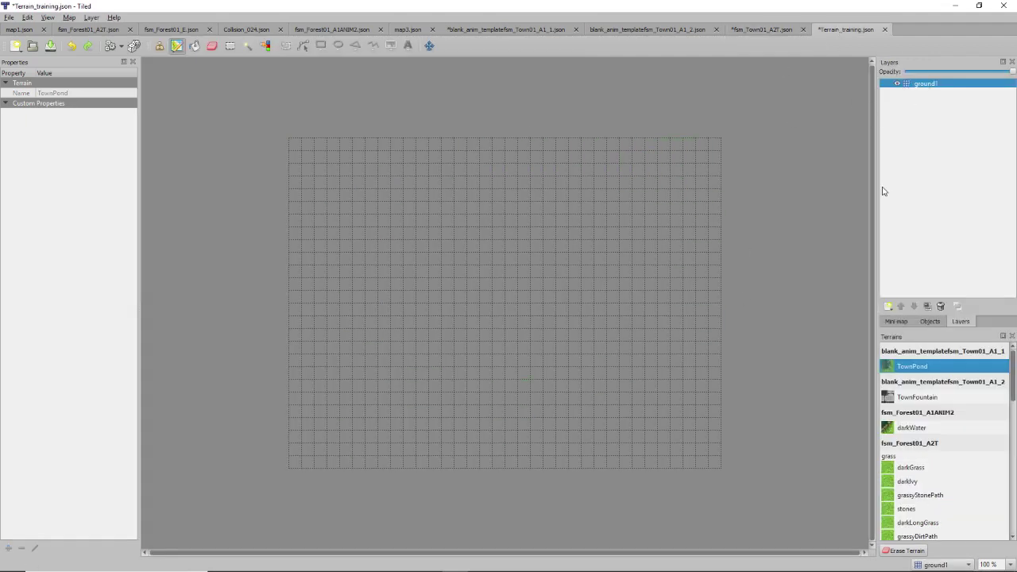
scroll(984, 463, "down", 10)
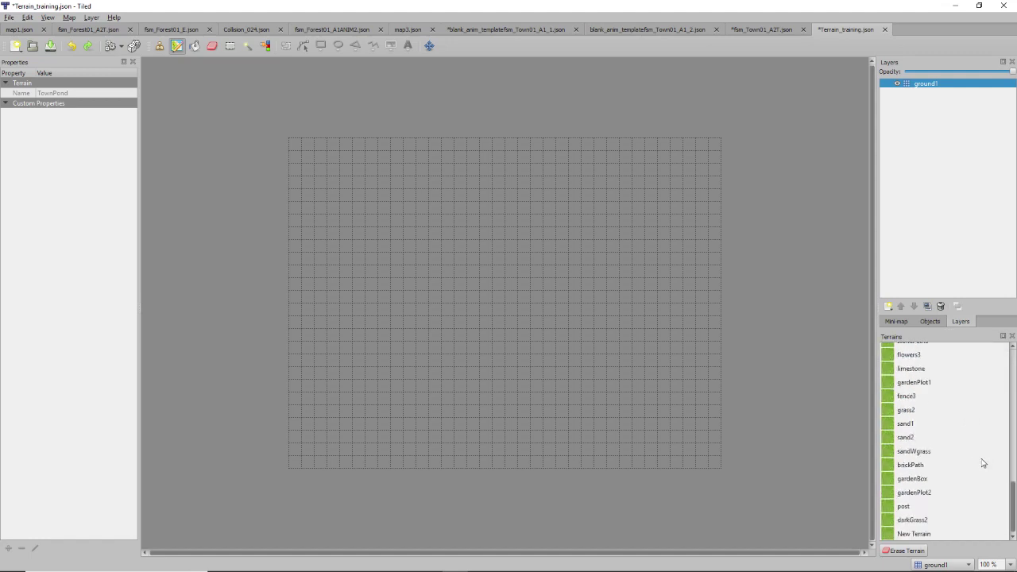
left_click(908, 520)
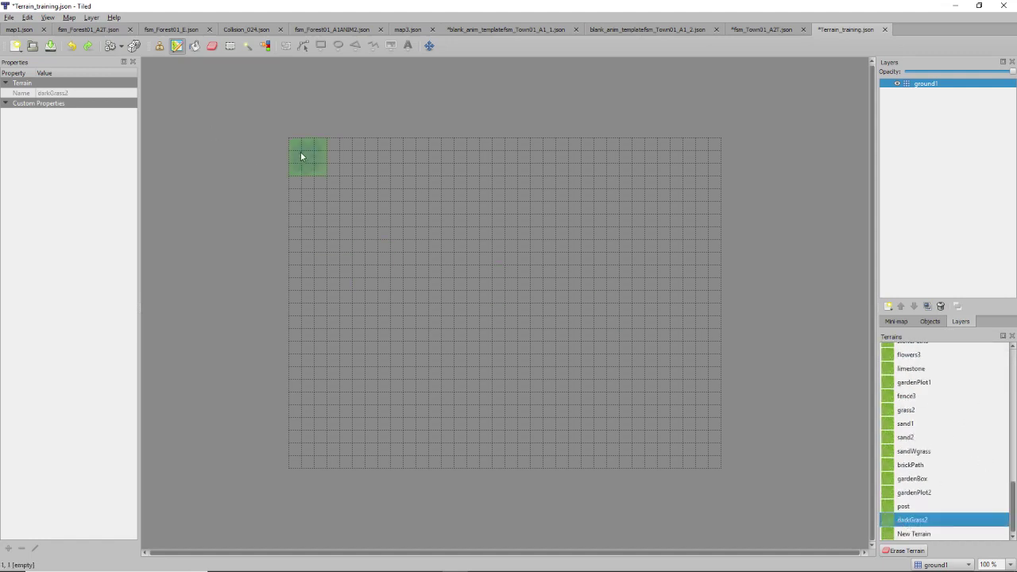
mouse_move(301, 156)
left_mouse_down()
mouse_move(283, 246)
mouse_move(330, 271)
mouse_move(555, 217)
mouse_move(360, 417)
mouse_move(394, 423)
mouse_move(629, 348)
mouse_move(629, 475)
mouse_move(680, 480)
mouse_move(670, 157)
mouse_move(717, 171)
mouse_move(421, 223)
mouse_move(505, 168)
mouse_move(537, 234)
mouse_move(296, 348)
mouse_move(274, 407)
mouse_move(317, 298)
mouse_move(612, 159)
mouse_move(596, 268)
mouse_move(703, 350)
mouse_move(713, 371)
mouse_move(553, 470)
mouse_move(392, 462)
mouse_move(511, 445)
mouse_move(567, 415)
mouse_move(611, 451)
left_mouse_up()
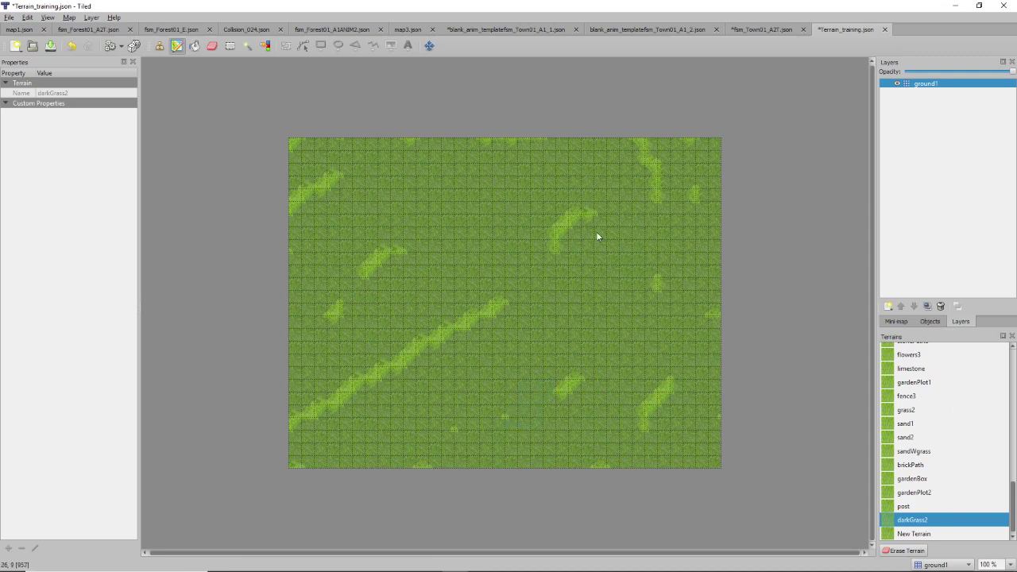
Add a new tile layer above ground1 named River.
left_click(889, 307)
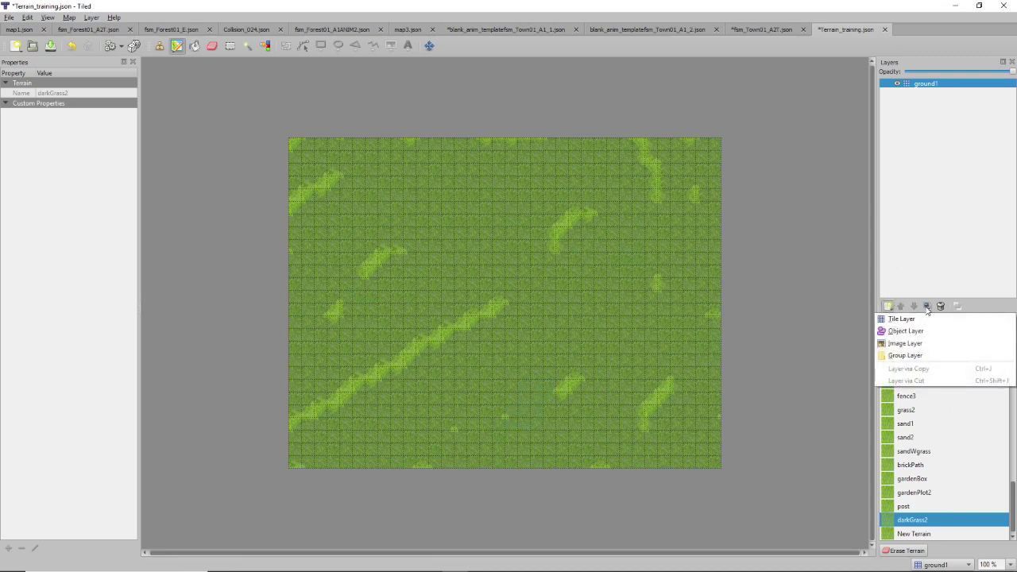
left_click(901, 320)
type("River")
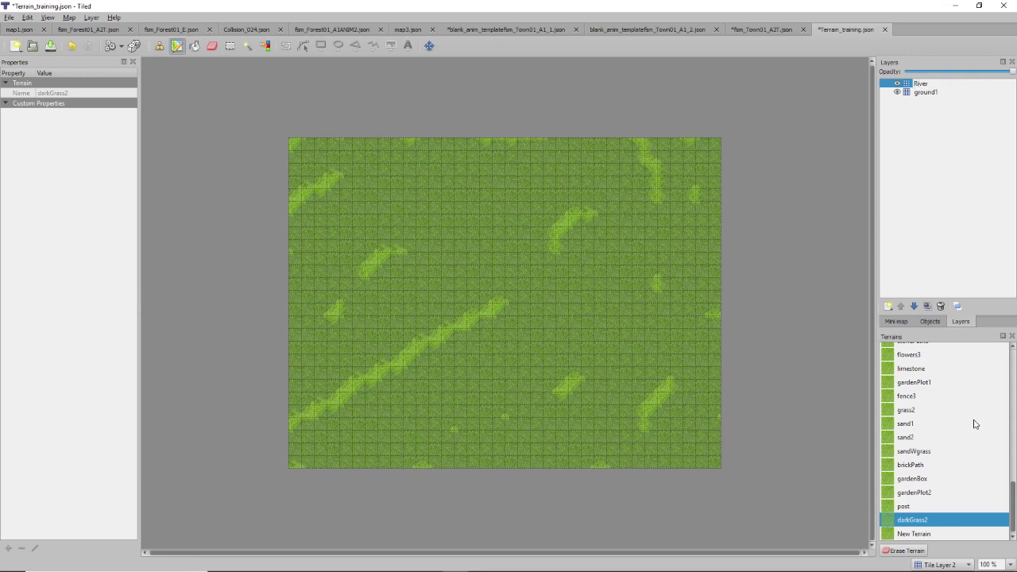
Paint a TownPond water river across the map from left to right.
scroll(976, 421, "up", 10)
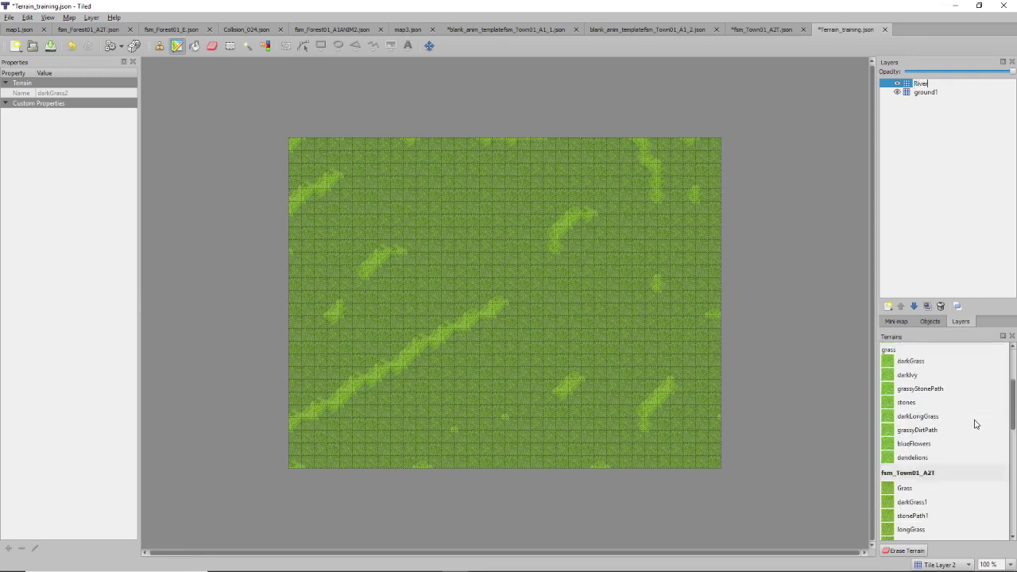
left_click(908, 369)
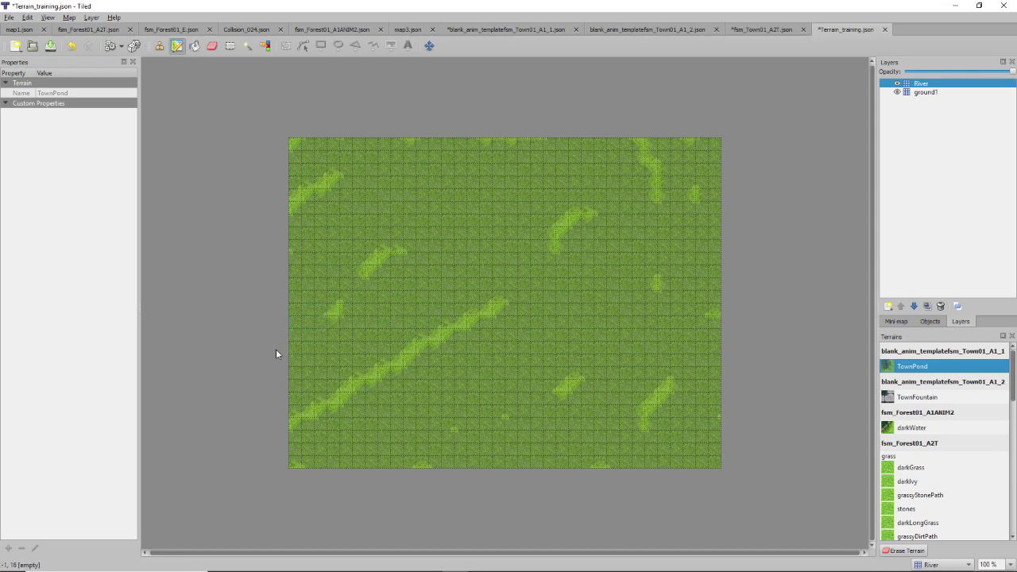
mouse_move(290, 342)
left_mouse_down()
mouse_move(396, 215)
mouse_move(627, 276)
mouse_move(677, 229)
mouse_move(734, 238)
left_mouse_up()
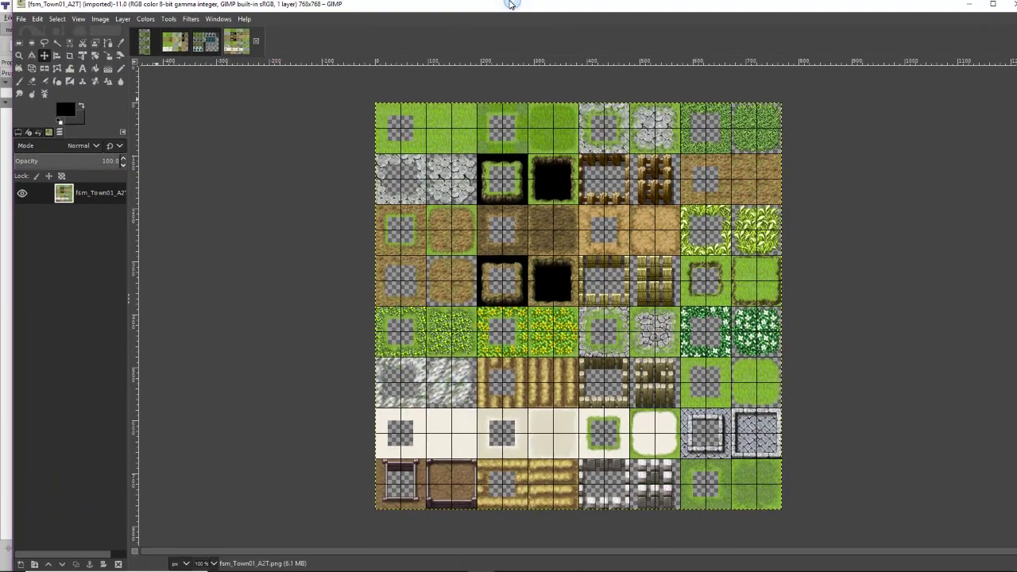
View the fsm_Town01_A1 tileset, then the blank animation template image in GIMP.
left_click(191, 49)
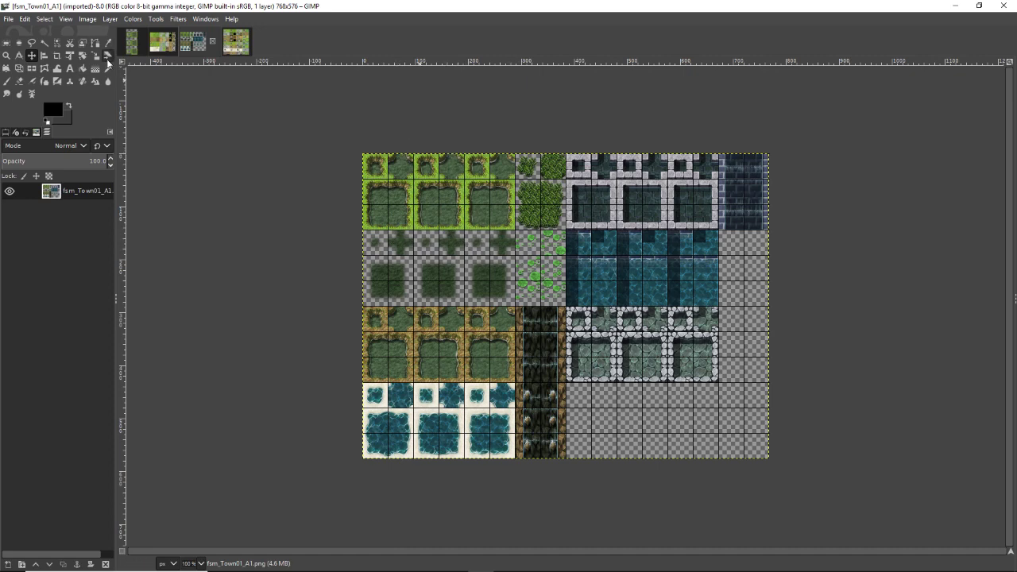
key("alt+1")
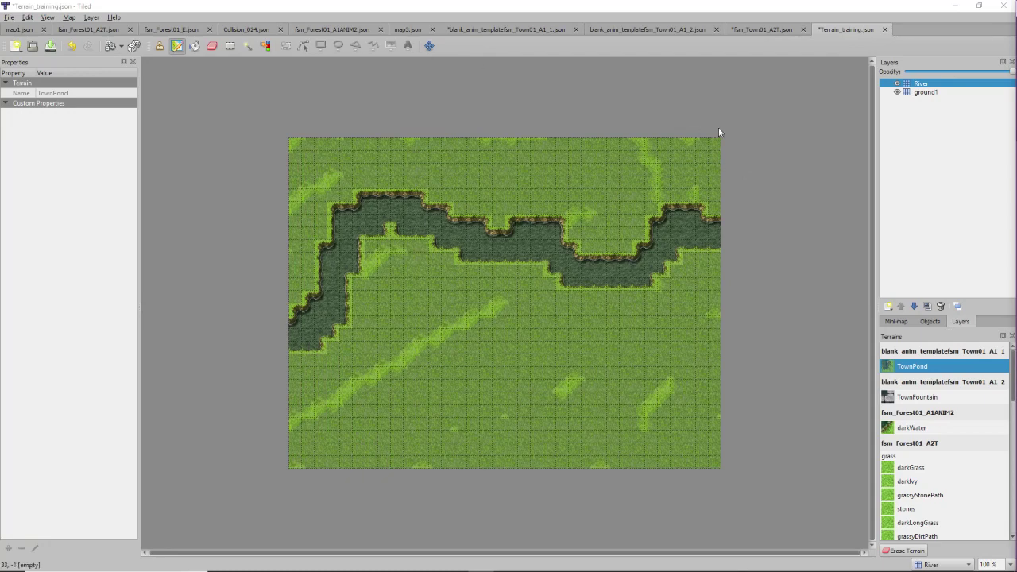
Go through the tileset tabs, ending on blank_anim_templatefsm_Town01_A1_1.json.
left_click(748, 29)
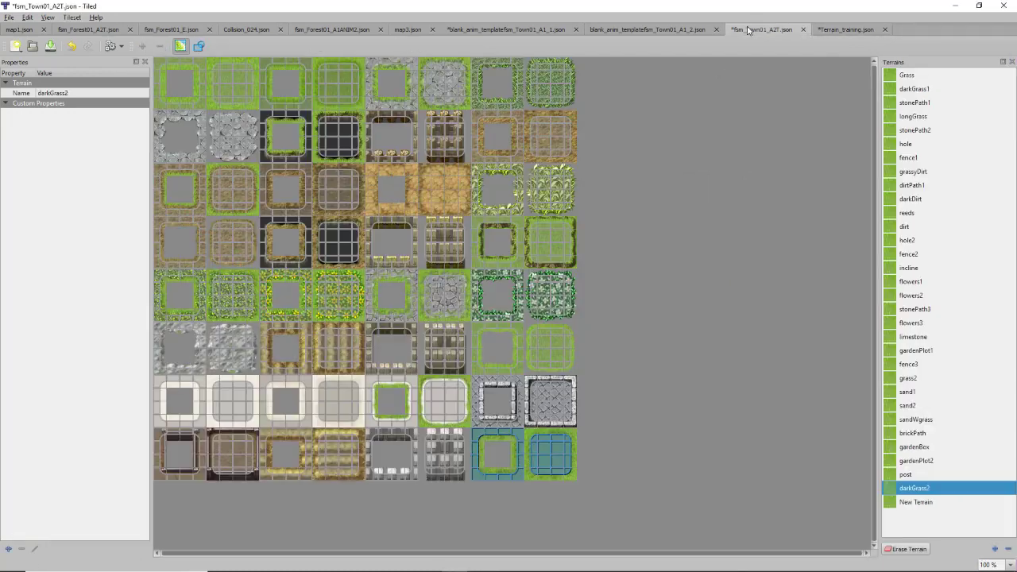
left_click(685, 30)
left_click(521, 30)
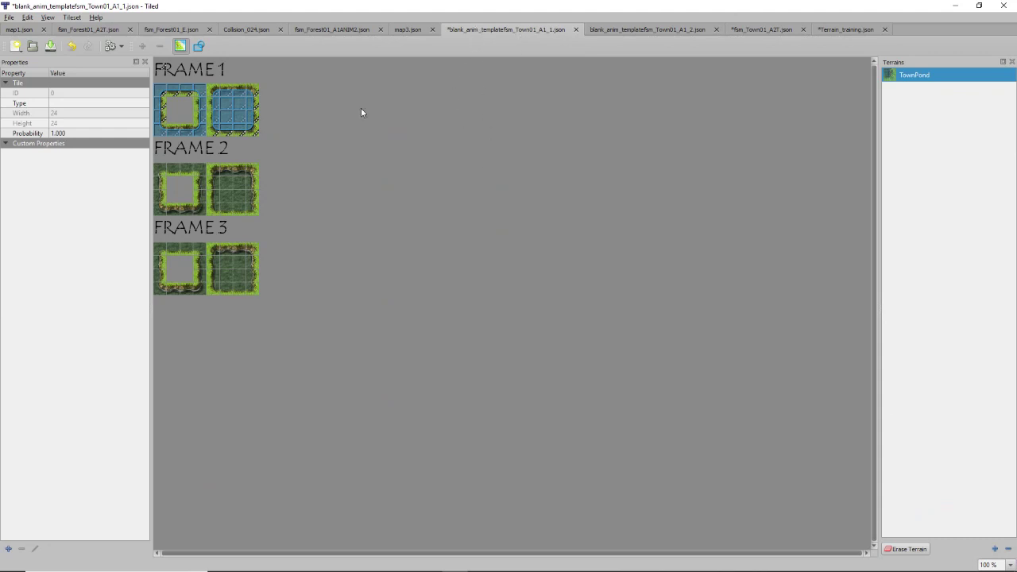
Toggle Edit Terrain Information off and on repeatedly, leaving it as it was.
left_click(180, 46)
left_click(179, 46)
left_click(179, 46)
left_click(179, 46)
left_click(181, 47)
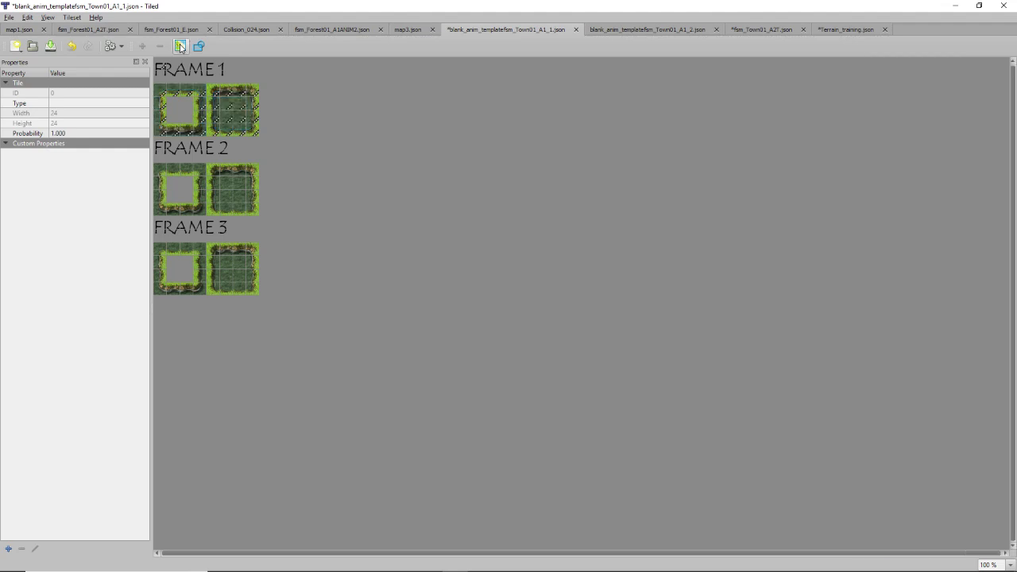
left_click(180, 47)
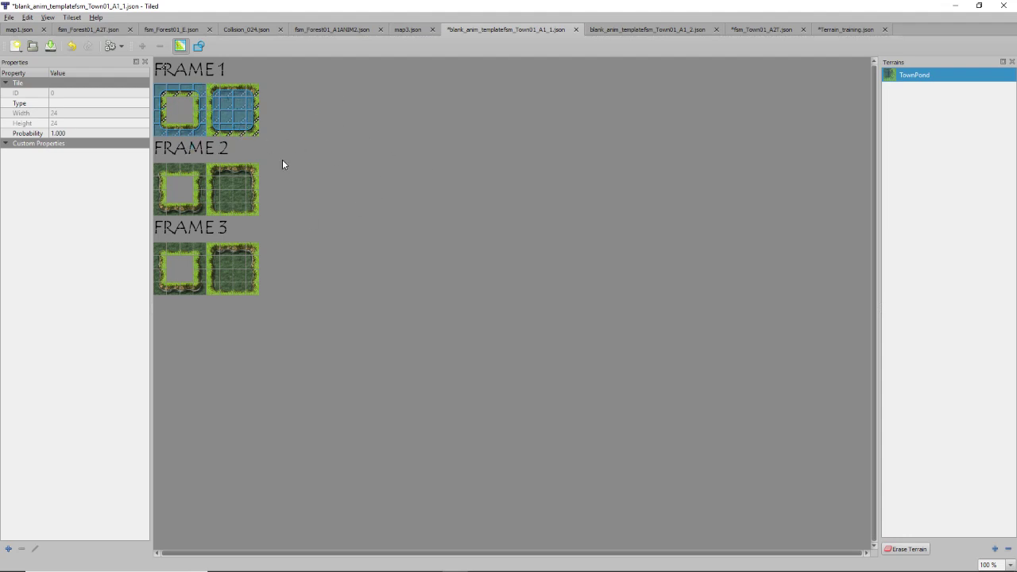
Open the Tile Animation Editor and delete the old animation frames.
left_click(70, 17)
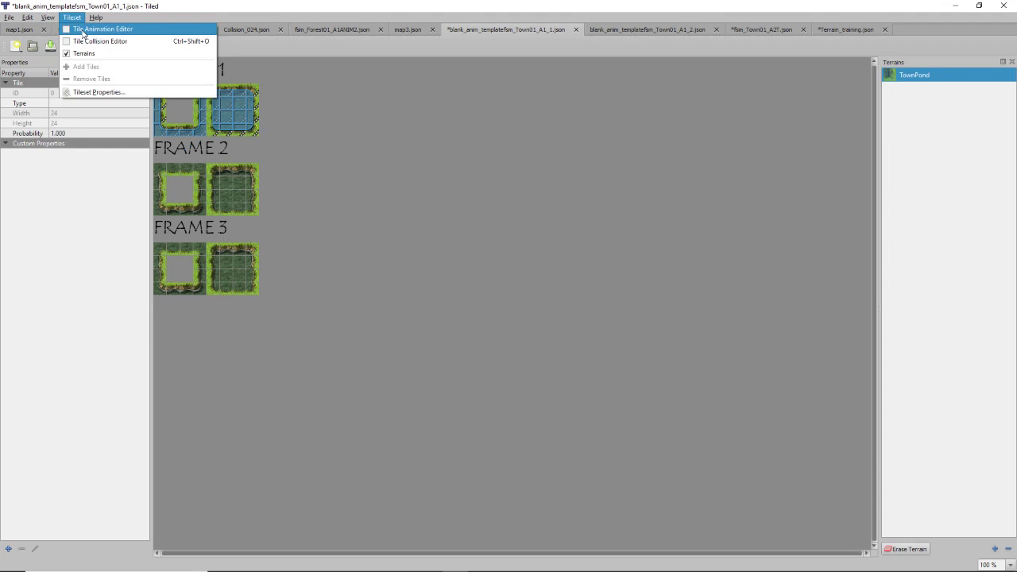
left_click(82, 32)
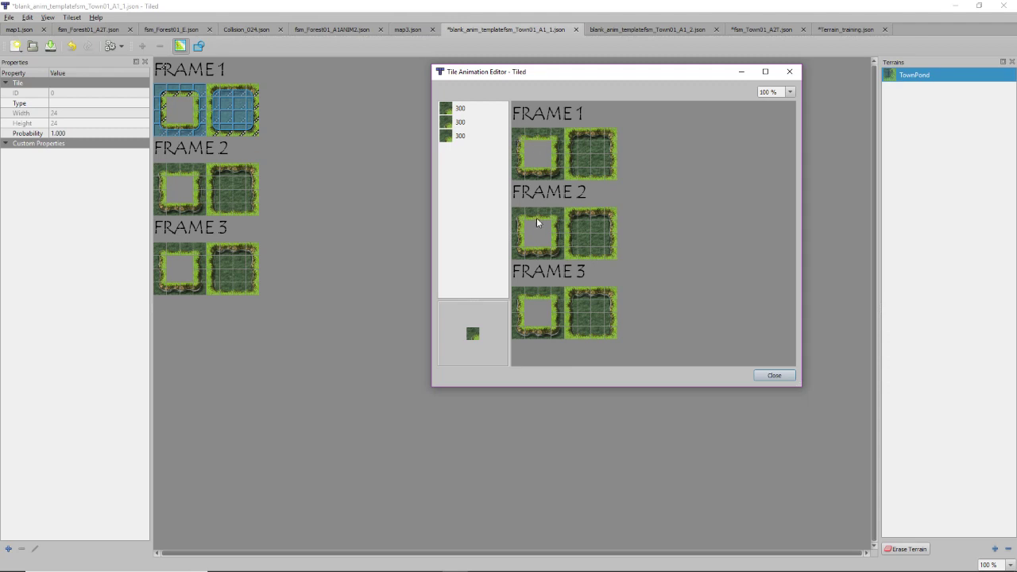
left_click(517, 133)
left_click_drag(519, 138, 459, 156)
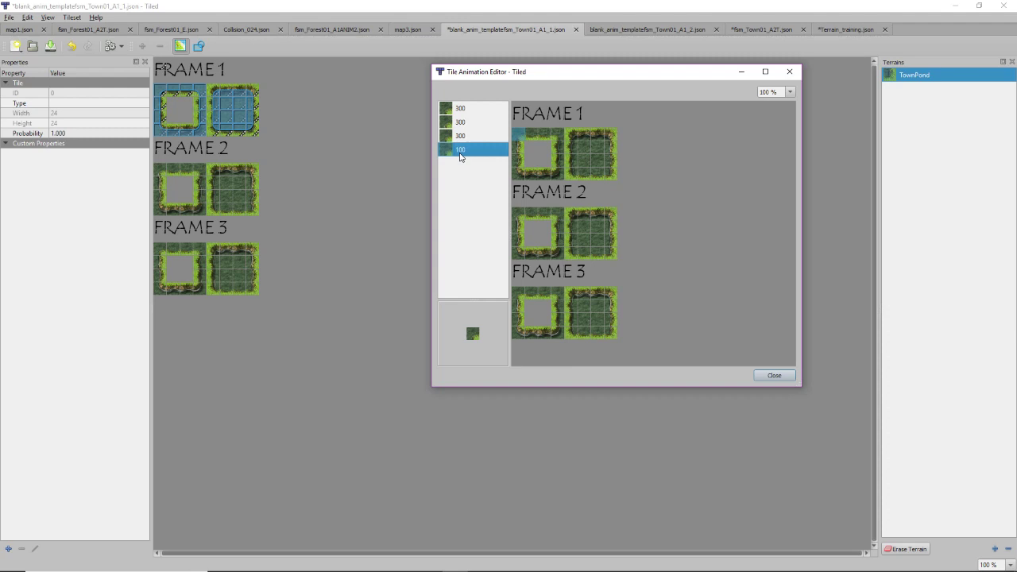
key("Delete")
key("Delete")
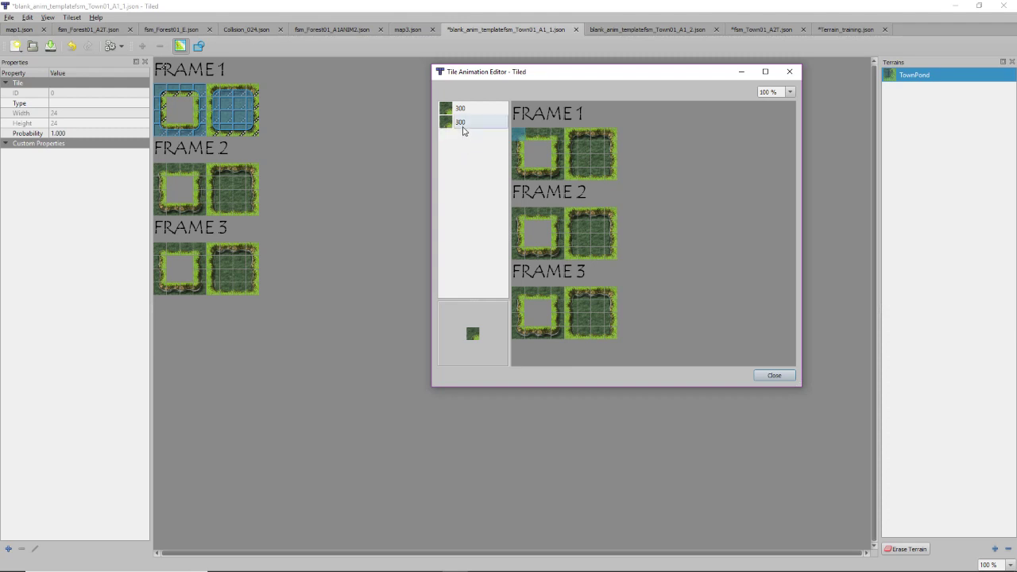
left_click(463, 124)
key("Delete")
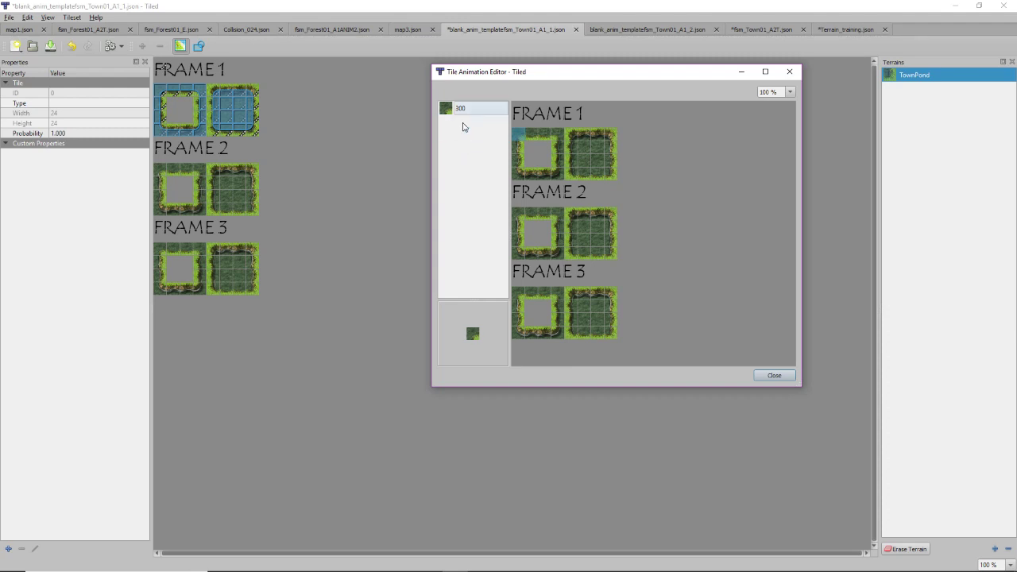
left_click(465, 109)
key("Delete")
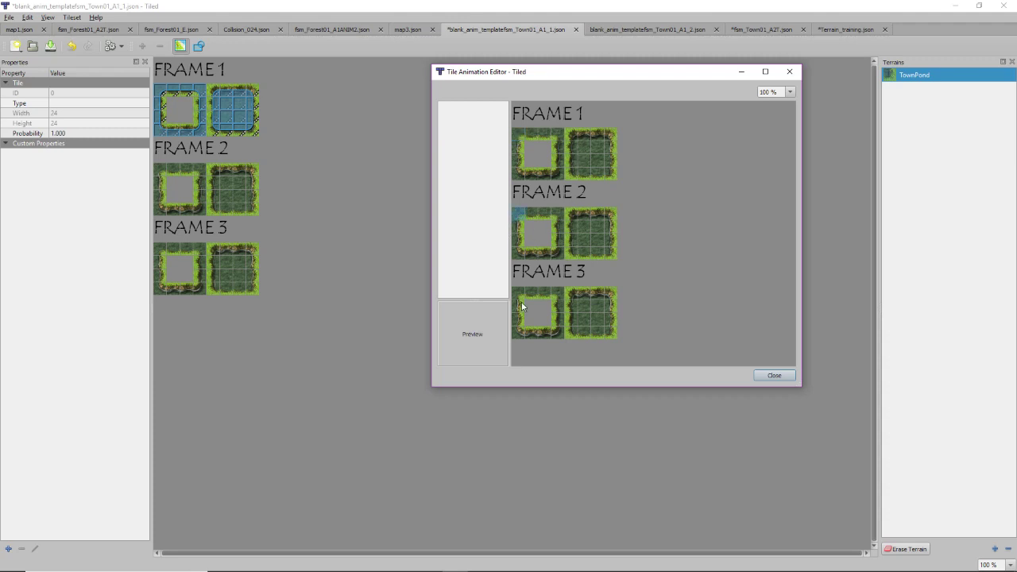
Add the top-left tiles of FRAME 1, 2 and 3 as frames, each lasting 300.
double_click(520, 131)
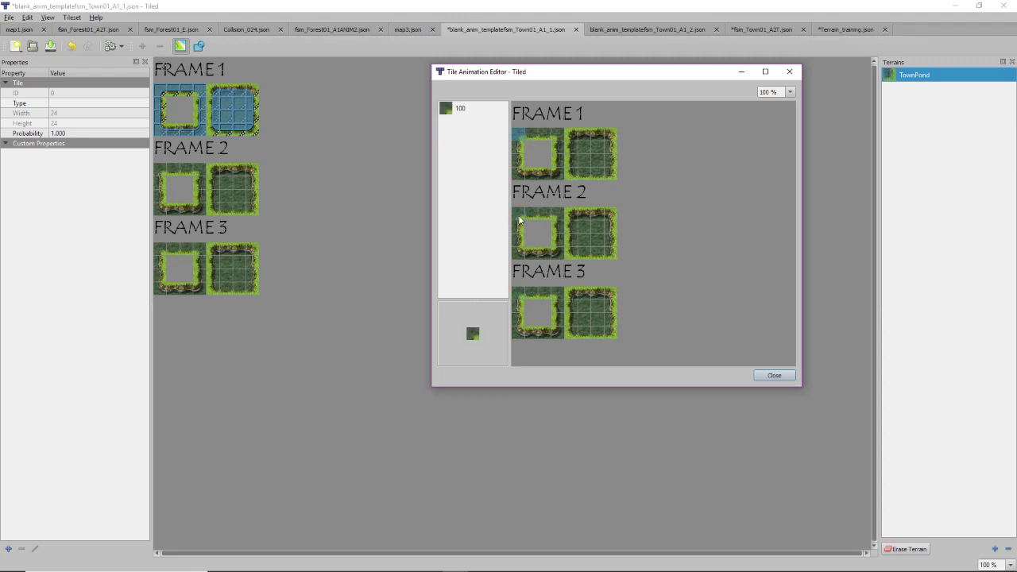
double_click(518, 216)
double_click(518, 292)
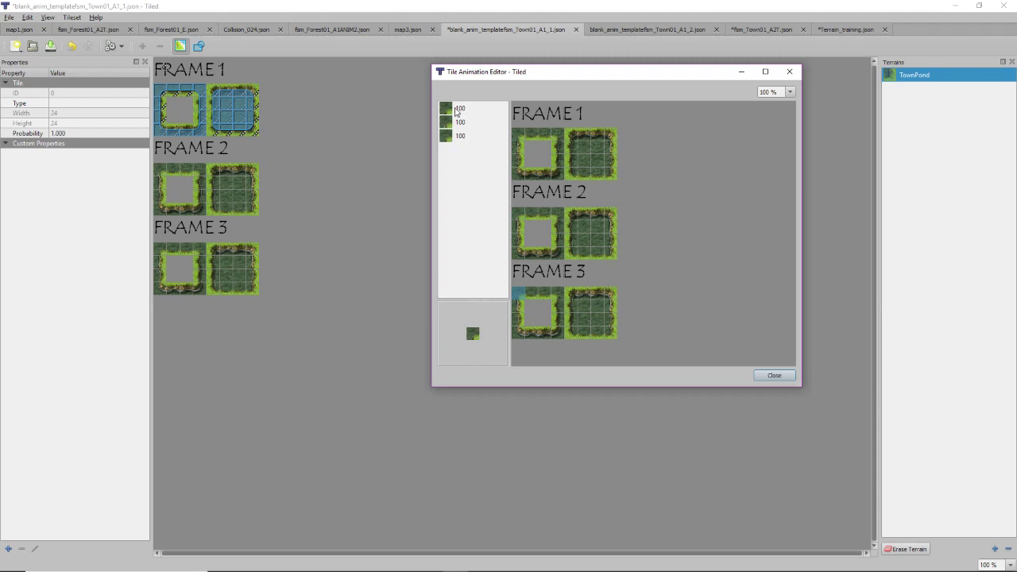
double_click(458, 109)
type("3")
left_click_drag(467, 107, 453, 114)
double_click(459, 122)
type("300")
double_click(465, 136)
type("300")
left_click(481, 177)
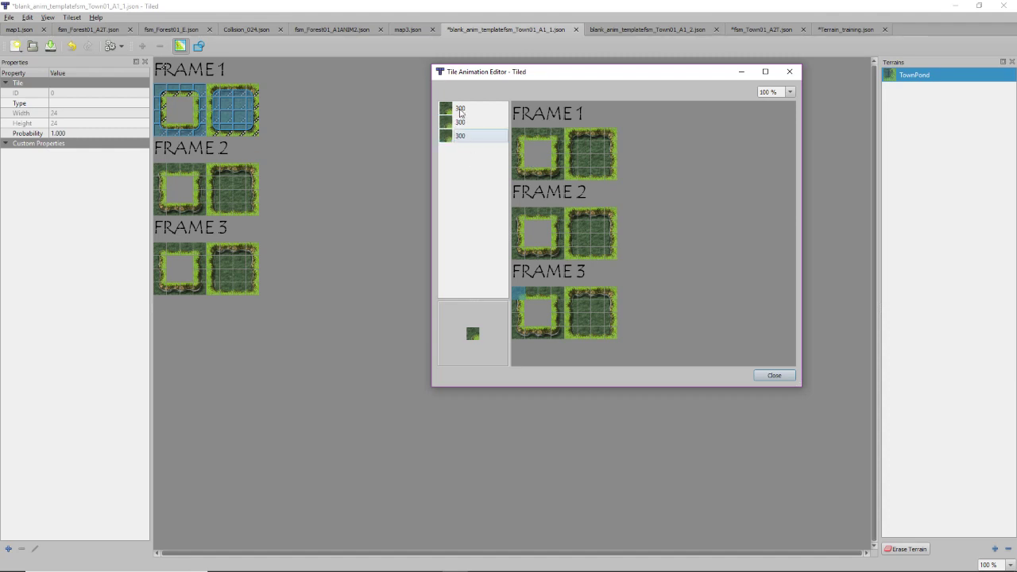
Preview the animation on the frame tiles, then close the Tile Animation Editor.
left_click(520, 148)
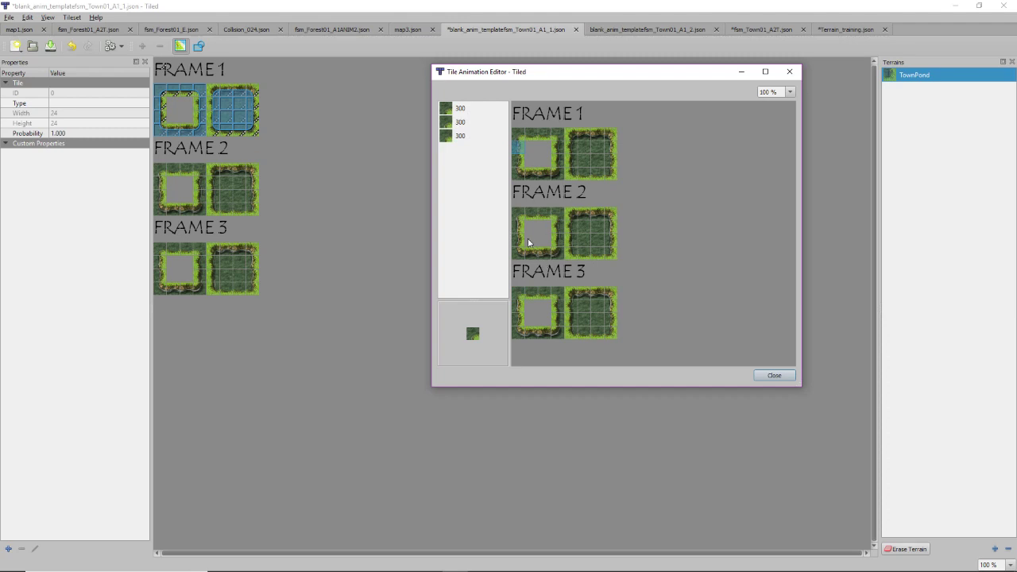
left_click(518, 228)
left_click(519, 305)
left_click(516, 158)
left_click(517, 247)
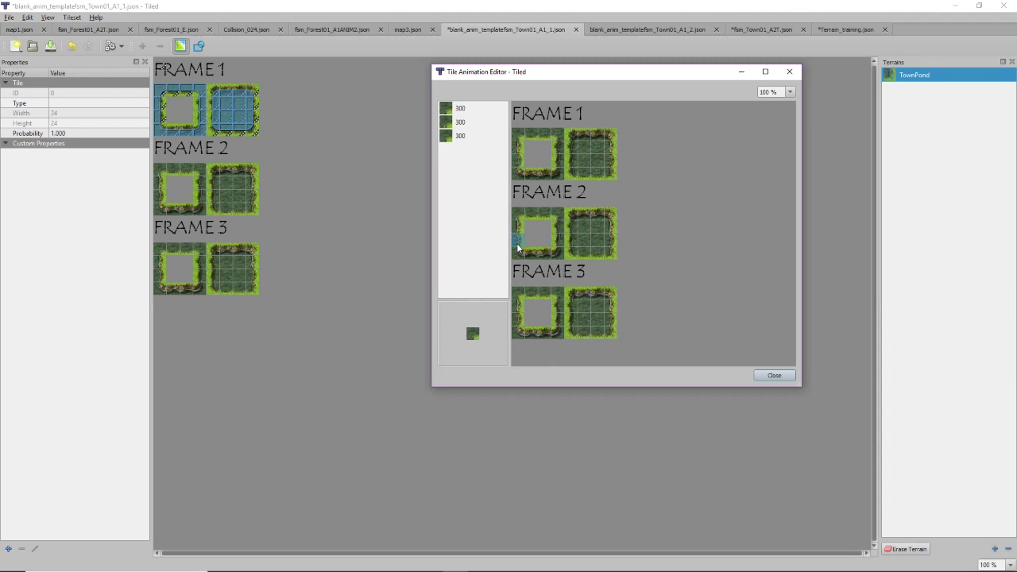
left_click(789, 72)
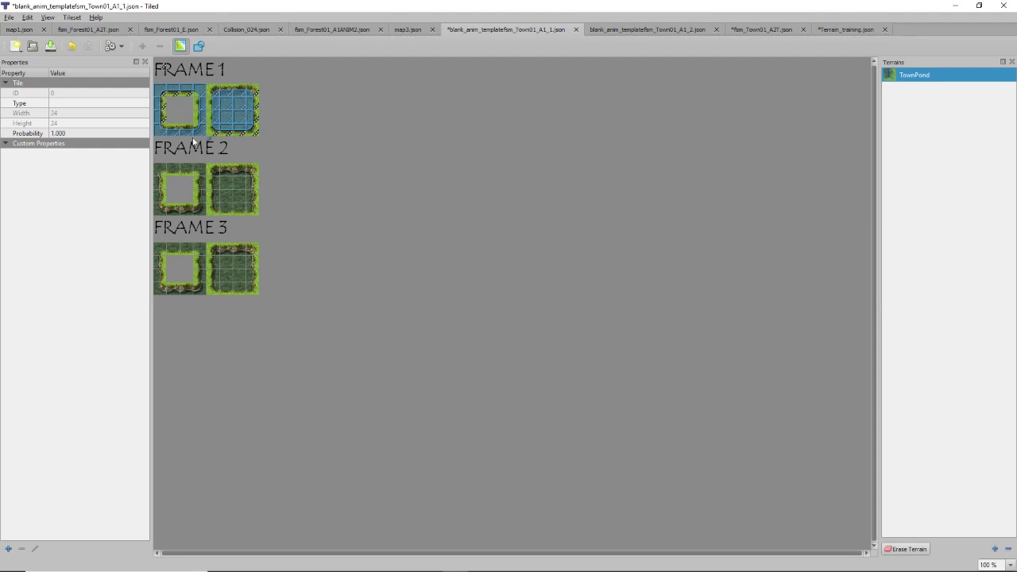
Back on Terrain_training.json, drag the TownPond brush across the lower map on River.
left_click(845, 30)
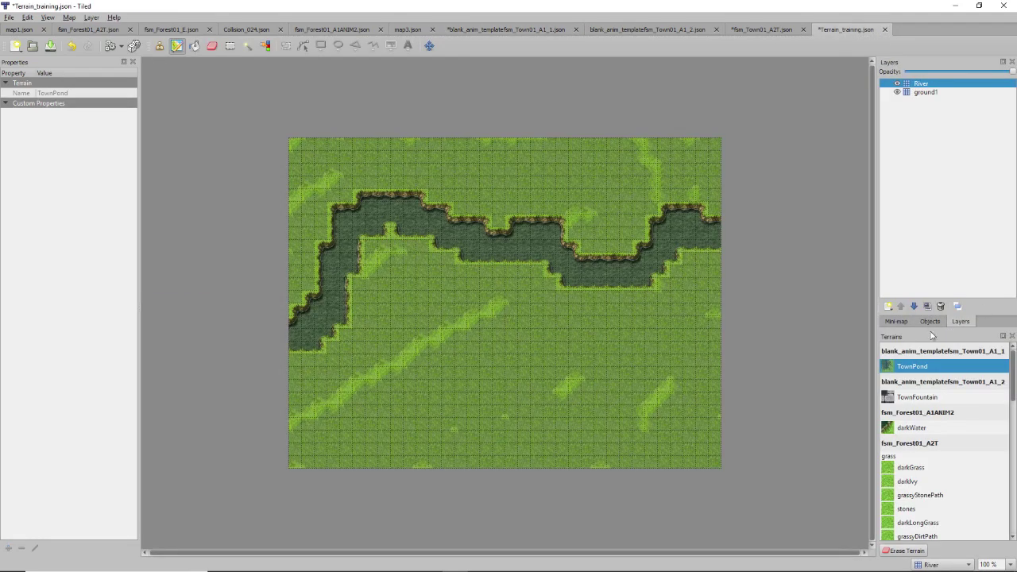
mouse_move(397, 378)
left_mouse_down()
mouse_move(639, 359)
mouse_move(484, 402)
mouse_move(552, 404)
left_mouse_up()
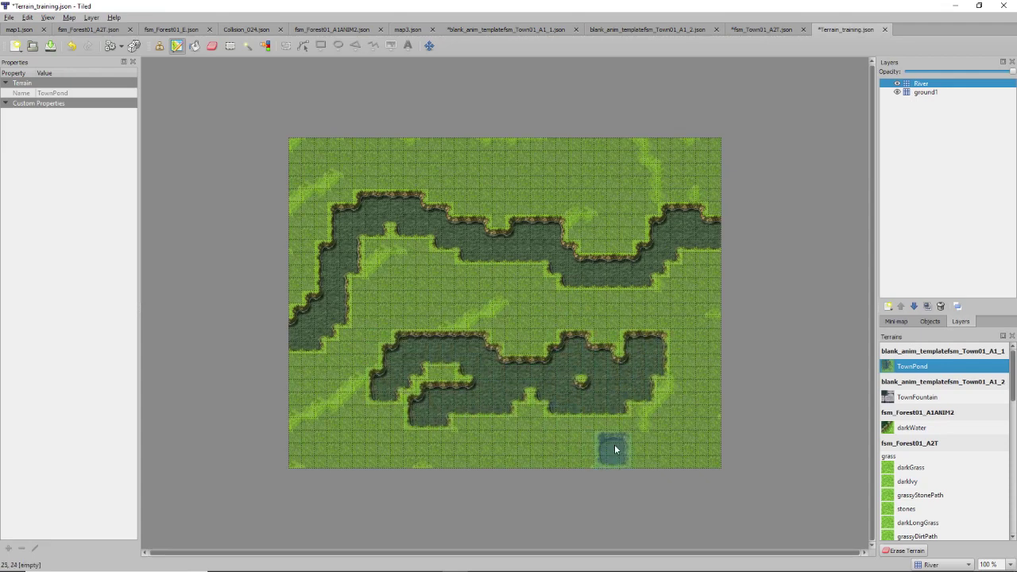